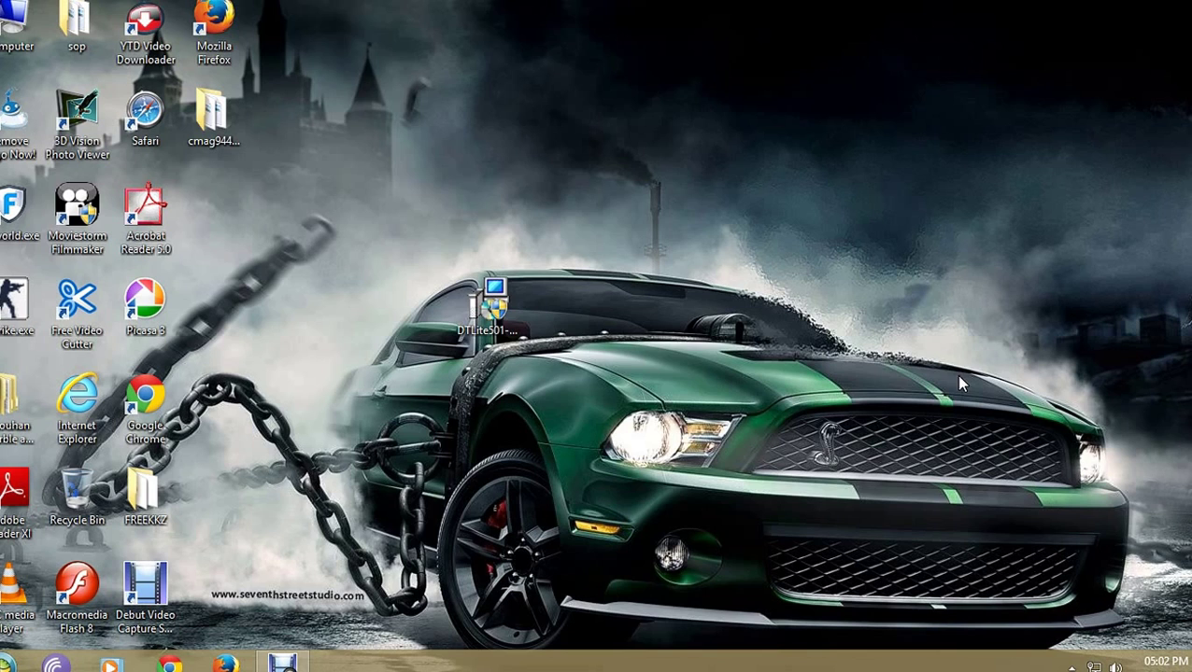
Launch the DTLite installer from the desktop and get past its Welcome page
{"action": "left_click_drag", "start_coordinate": [338, 187], "coordinate": [635, 443]}
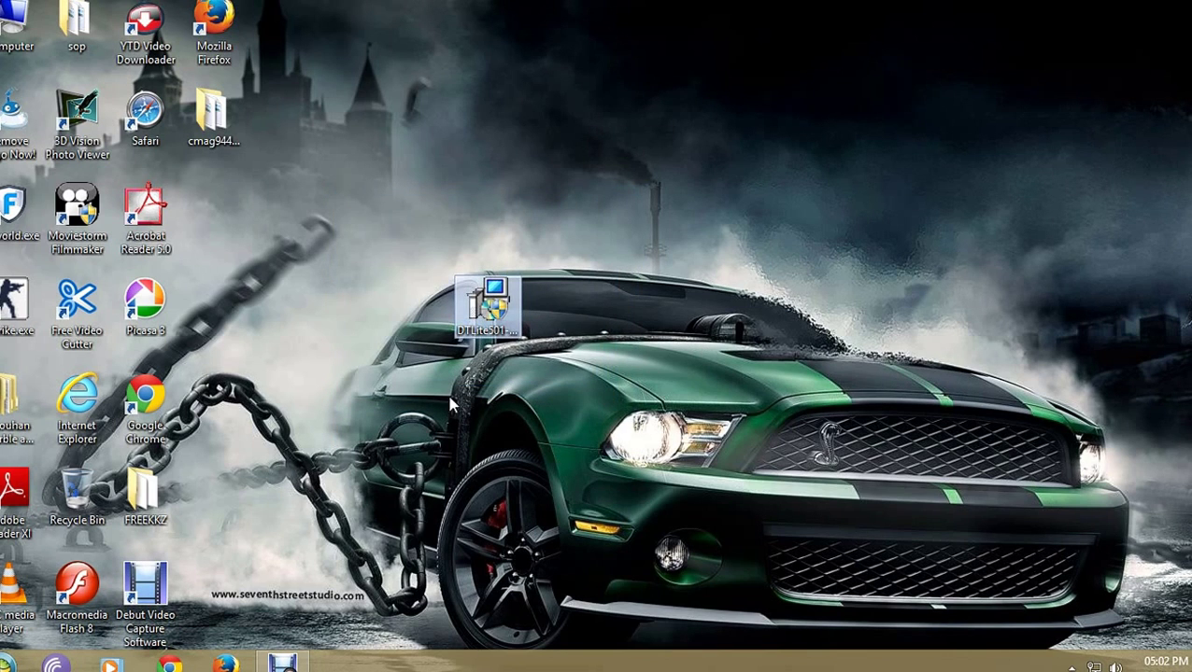
{"action": "left_click_drag", "start_coordinate": [415, 218], "coordinate": [575, 398]}
{"action": "right_click", "coordinate": [607, 352]}
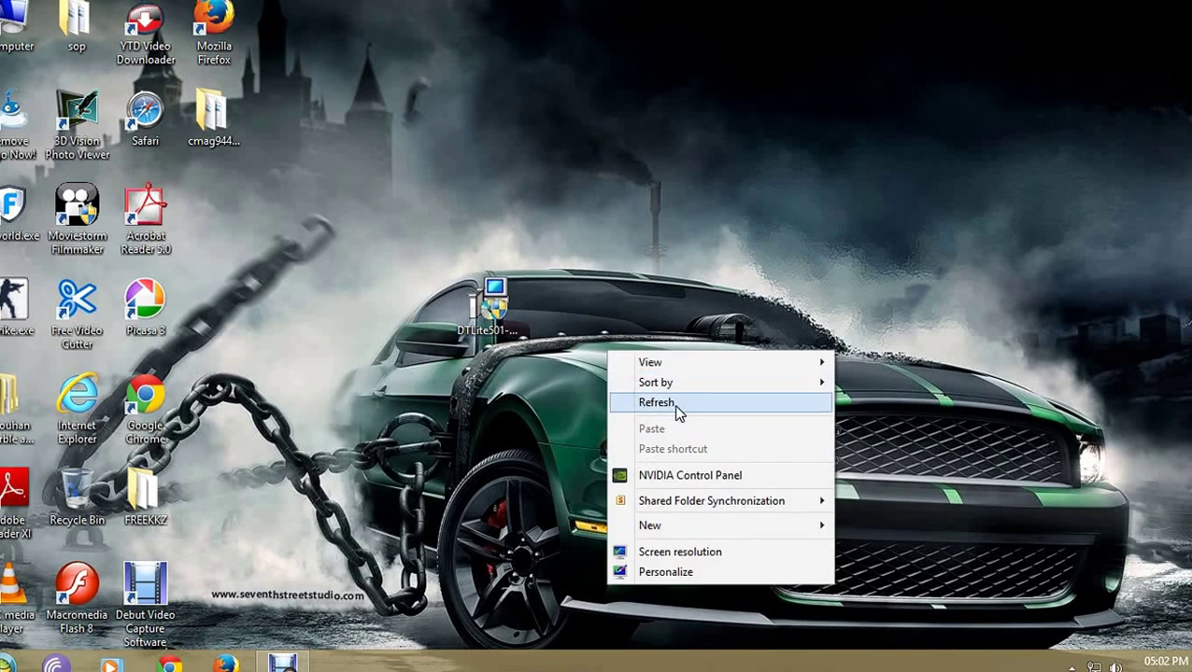
{"action": "left_click", "coordinate": [678, 413]}
{"action": "left_click_drag", "start_coordinate": [410, 220], "coordinate": [558, 413]}
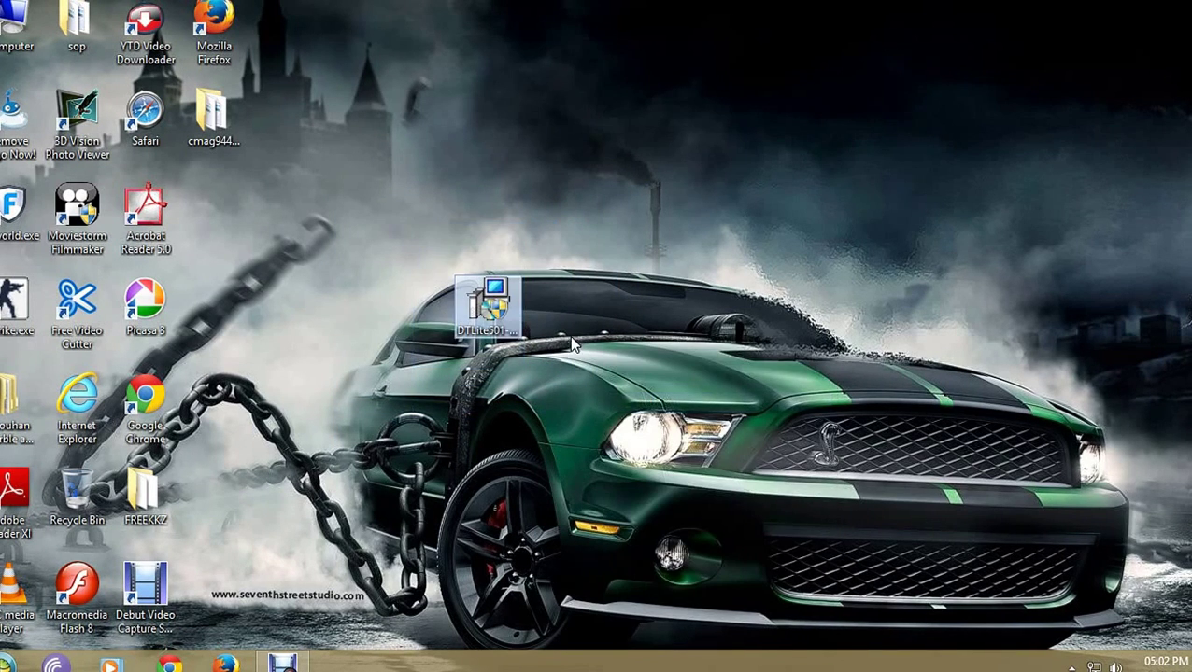
{"action": "right_click", "coordinate": [493, 309]}
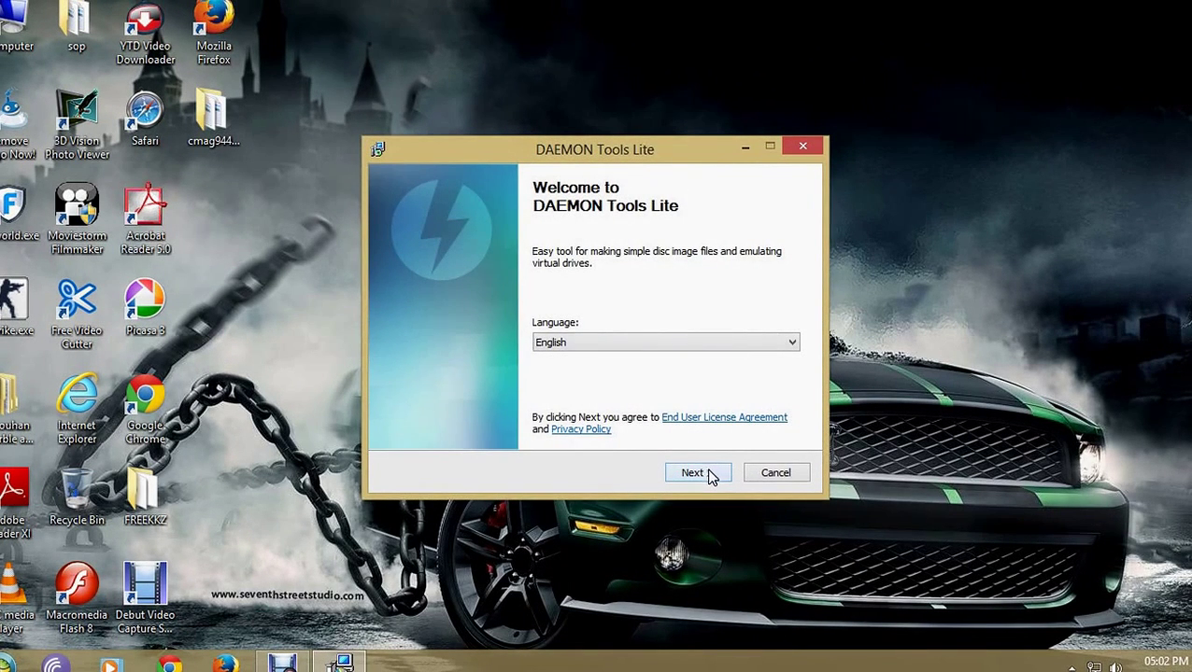
{"action": "left_click", "coordinate": [699, 473]}
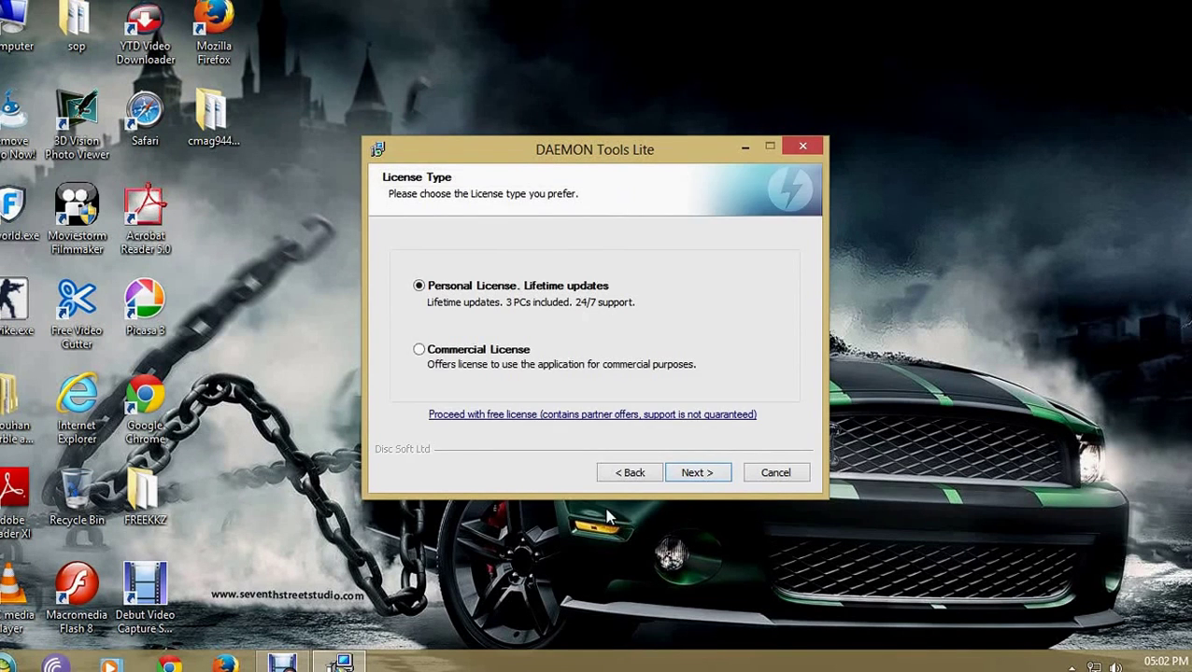
Continue with the free Personal License and keep anonymous usage statistics enabled
{"action": "left_click", "coordinate": [455, 351]}
{"action": "left_click", "coordinate": [459, 288]}
{"action": "left_click", "coordinate": [461, 349]}
{"action": "left_click", "coordinate": [461, 288]}
{"action": "left_click", "coordinate": [507, 420]}
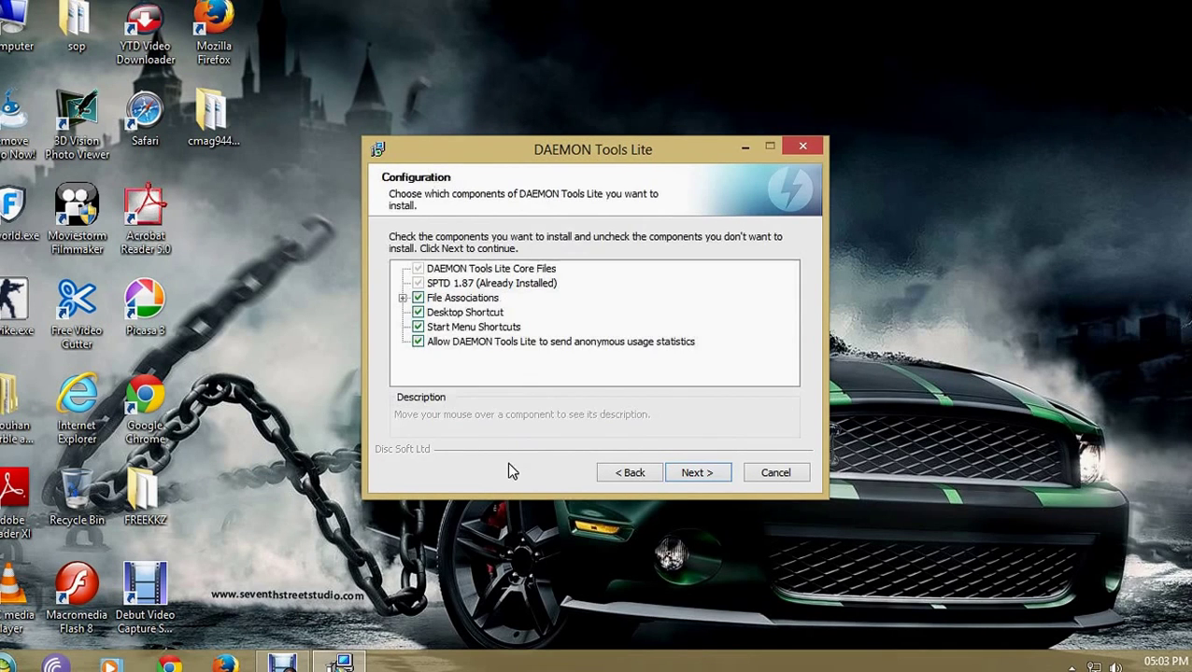
{"action": "left_click", "coordinate": [633, 342]}
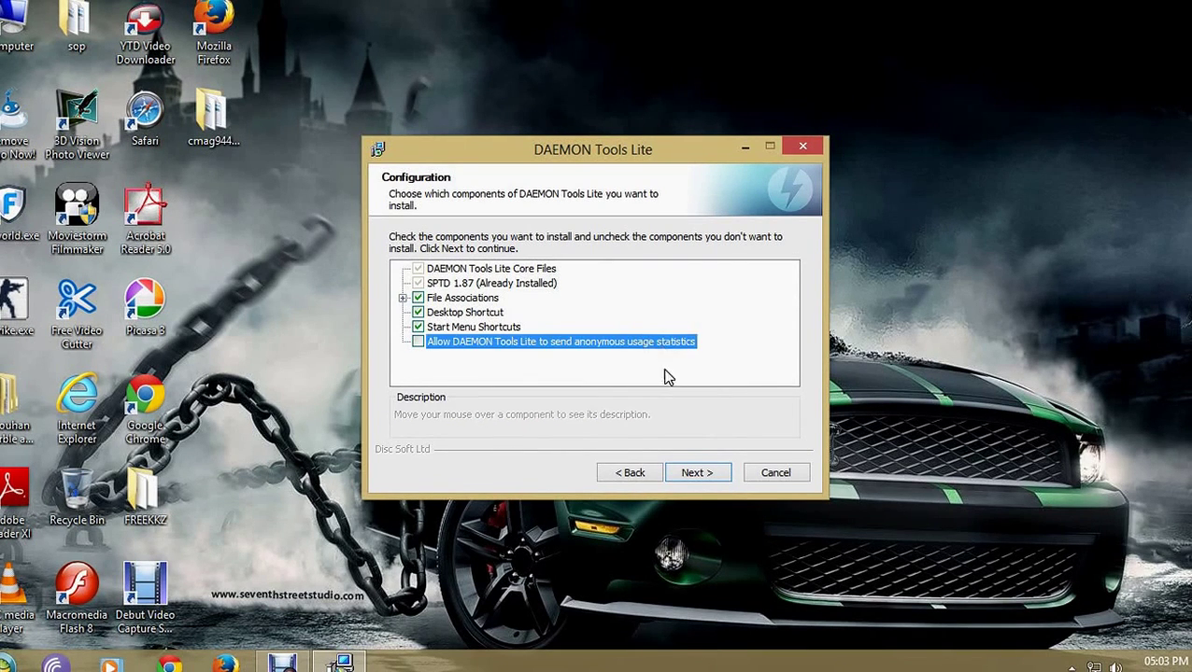
{"action": "left_click", "coordinate": [418, 342]}
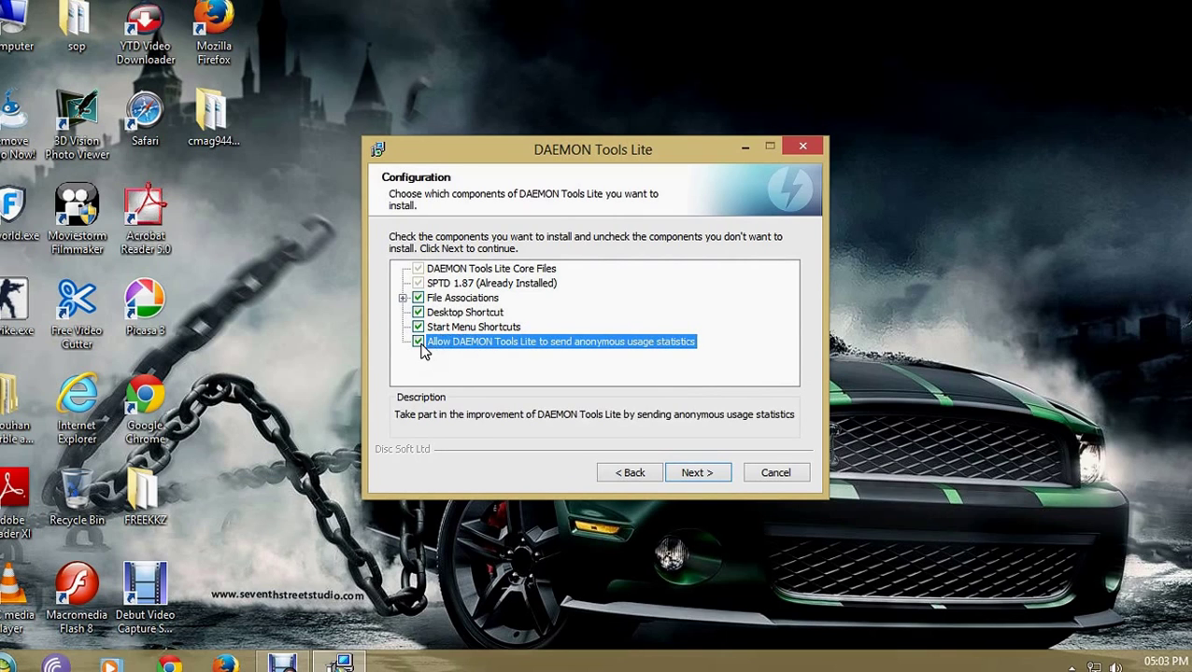
Install into C:\Program Files\DAEMON Tools Lite, skip the partner offer, and finish without launching
{"action": "left_click", "coordinate": [693, 473]}
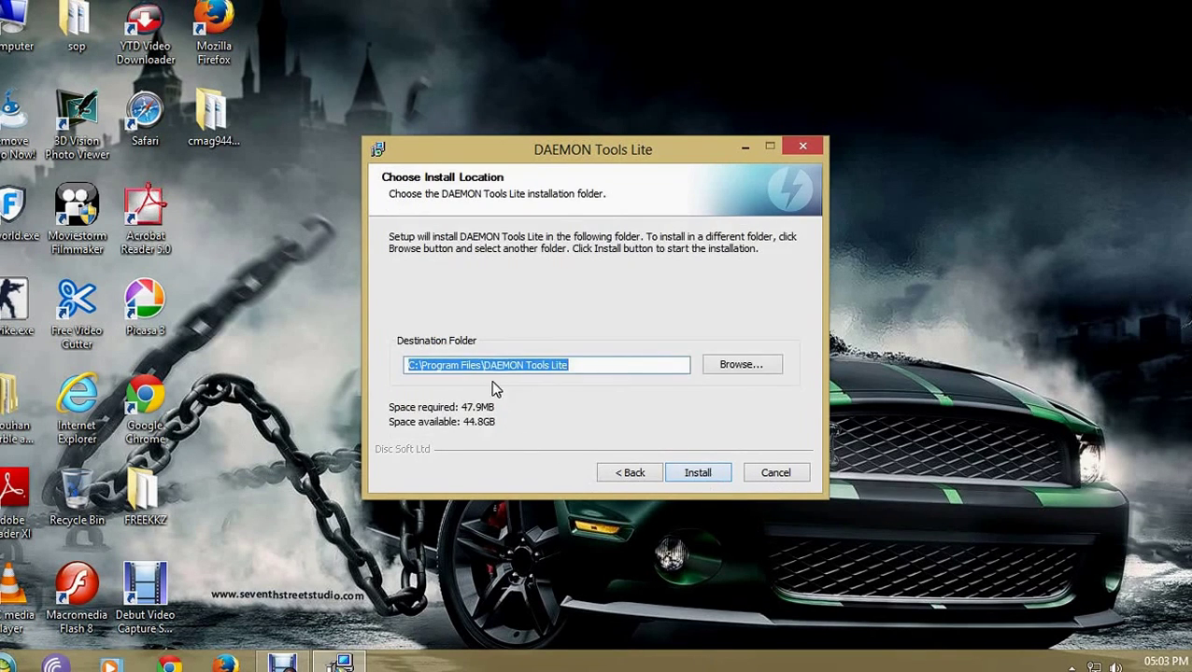
{"action": "left_click", "coordinate": [706, 475]}
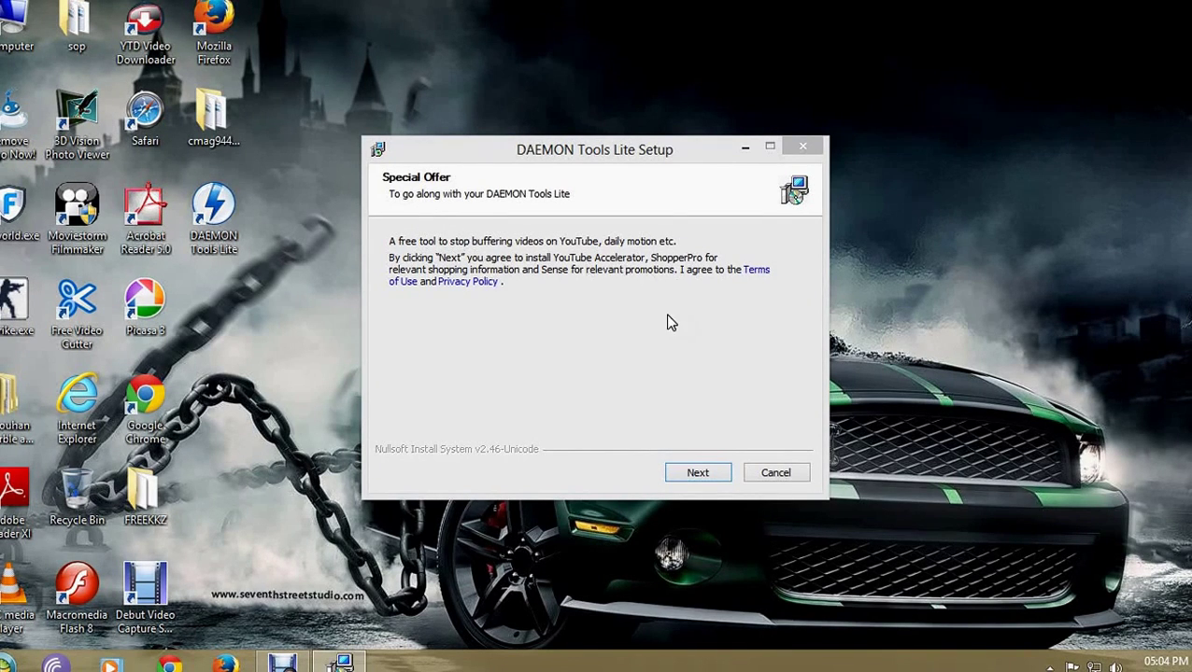
{"action": "left_click", "coordinate": [779, 478]}
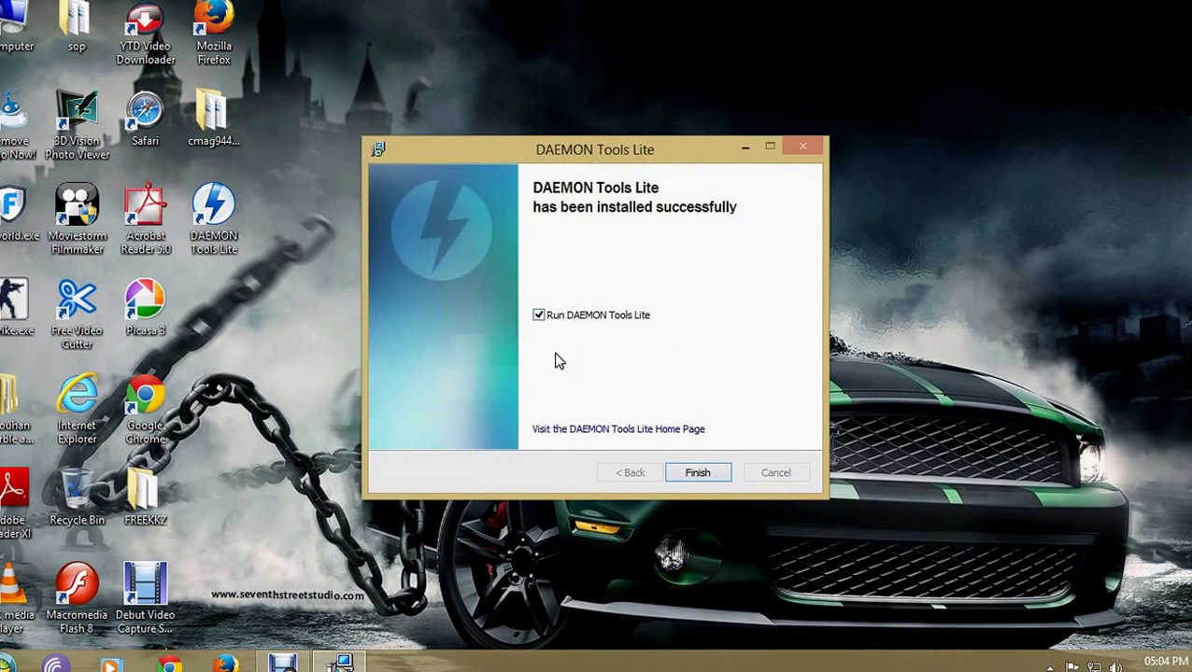
{"action": "left_click", "coordinate": [540, 316]}
{"action": "left_click", "coordinate": [699, 472]}
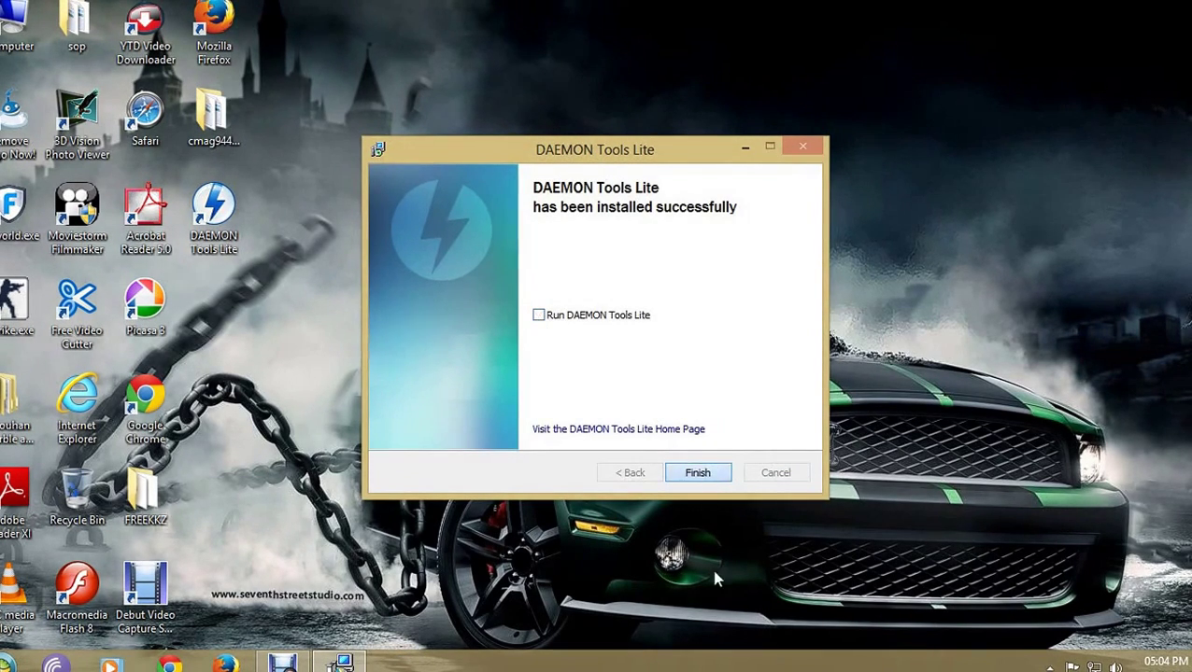
Refresh the desktop, then start DAEMON Tools Lite from its new desktop shortcut
{"action": "right_click", "coordinate": [604, 236]}
{"action": "left_click", "coordinate": [649, 285]}
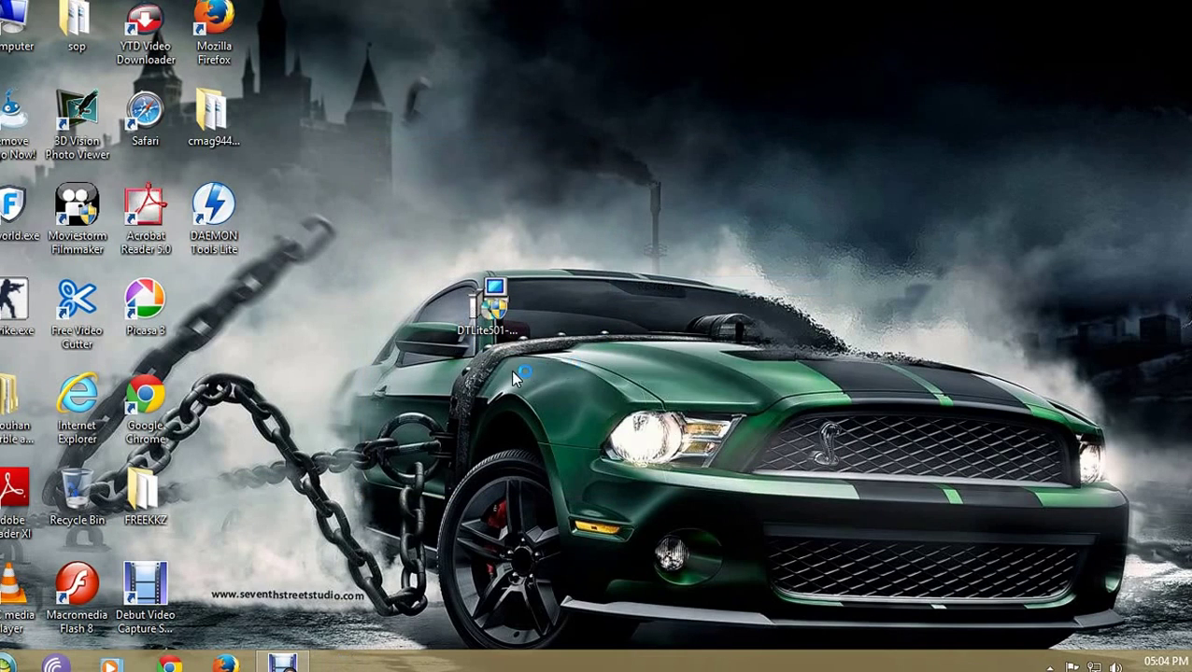
{"action": "right_click", "coordinate": [510, 370]}
{"action": "left_click", "coordinate": [565, 423]}
{"action": "right_click", "coordinate": [573, 418]}
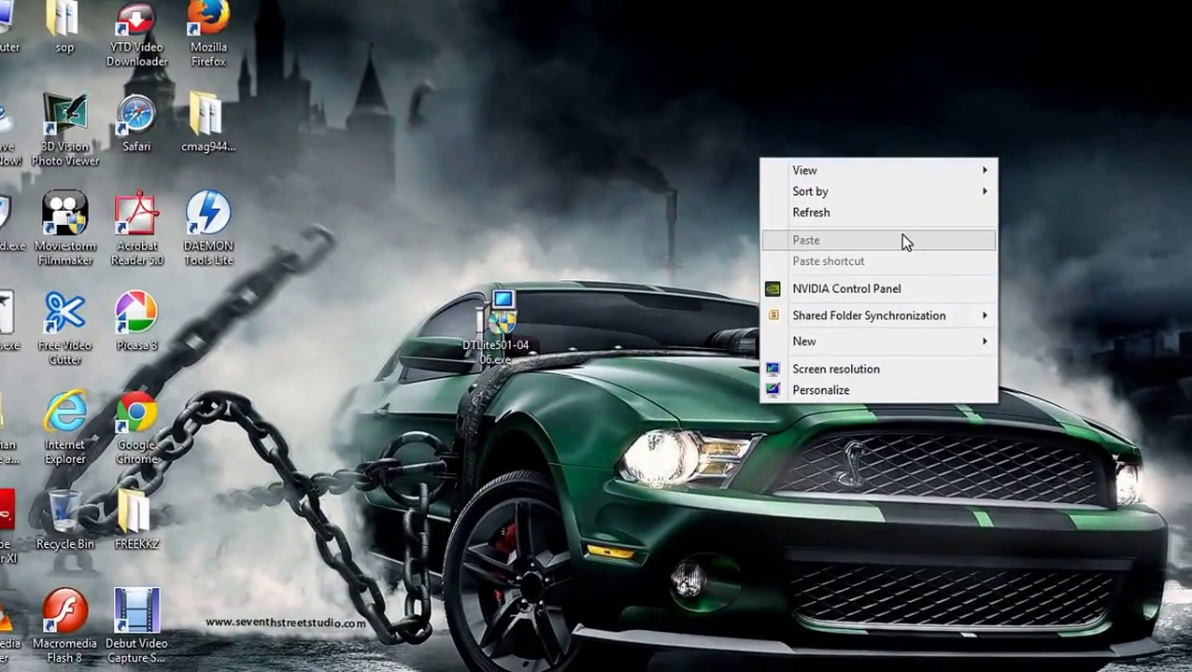
{"action": "left_click", "coordinate": [887, 210]}
{"action": "right_click", "coordinate": [648, 176]}
{"action": "left_click", "coordinate": [764, 234]}
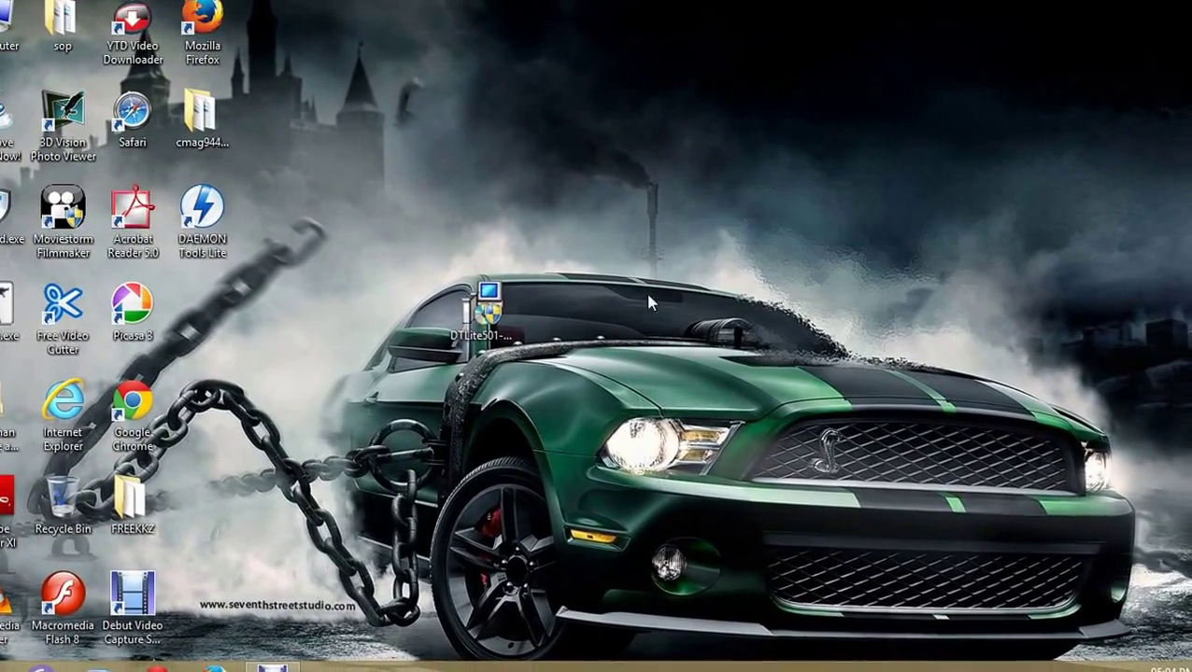
{"action": "left_click_drag", "start_coordinate": [169, 176], "coordinate": [264, 270]}
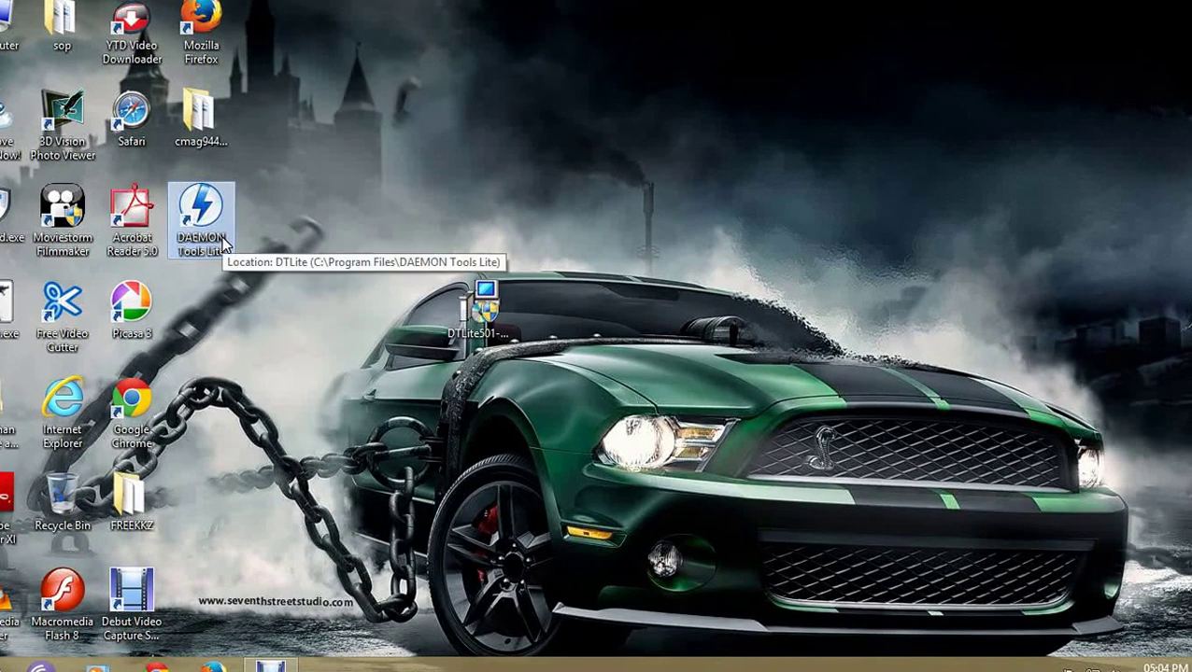
{"action": "key", "text": "Return"}
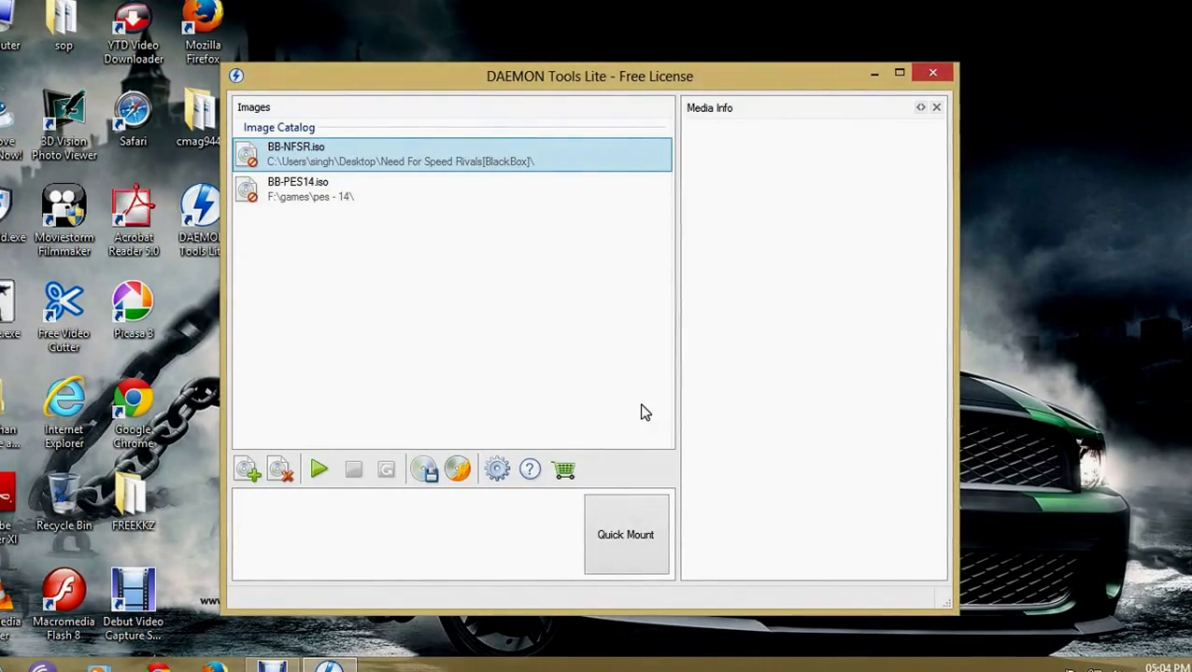
Reposition the DAEMON Tools Lite window and open the Add Image file browser
{"action": "left_click_drag", "start_coordinate": [782, 79], "coordinate": [824, 69]}
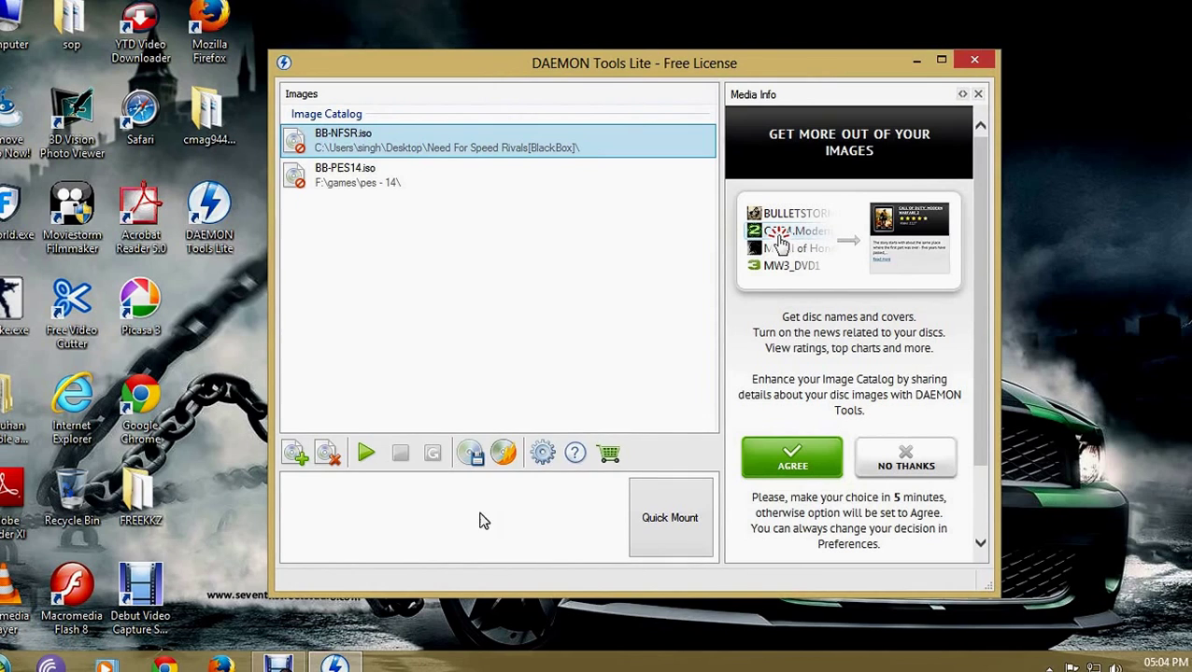
{"action": "left_click", "coordinate": [301, 450]}
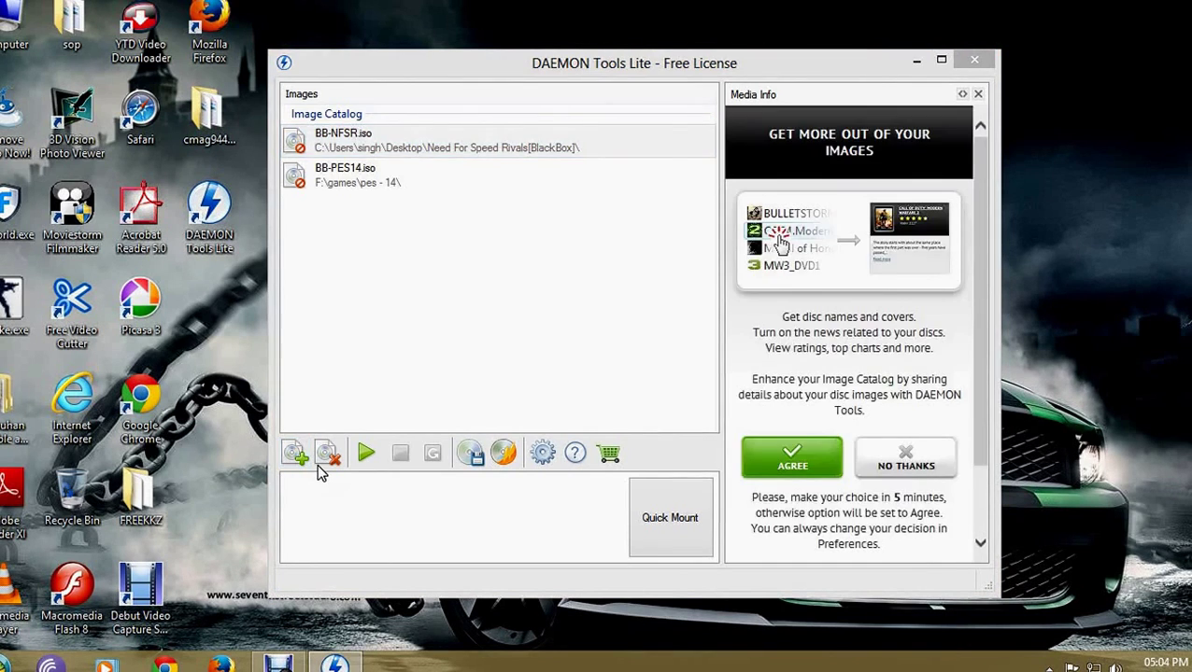
{"action": "left_click_drag", "start_coordinate": [420, 308], "coordinate": [421, 397]}
Look through Local Disk (F:) and its Downloads folder, checking the image file type list
{"action": "left_click", "coordinate": [360, 351]}
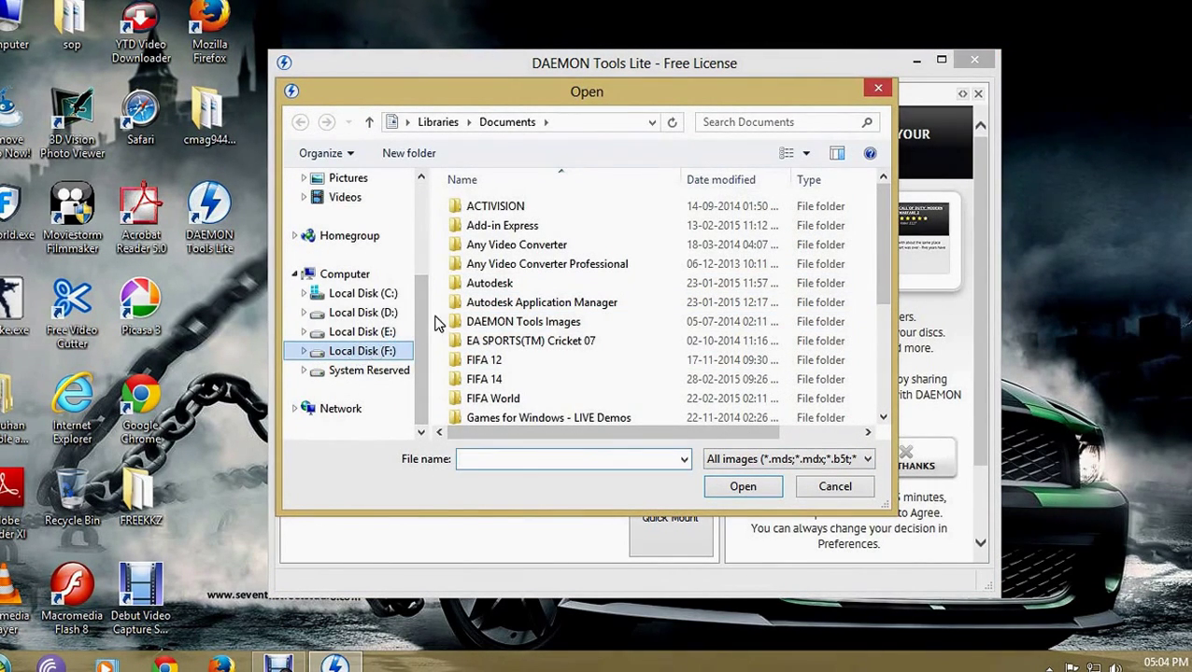
{"action": "scroll", "coordinate": [412, 324], "scroll_direction": "up", "scroll_amount": 2}
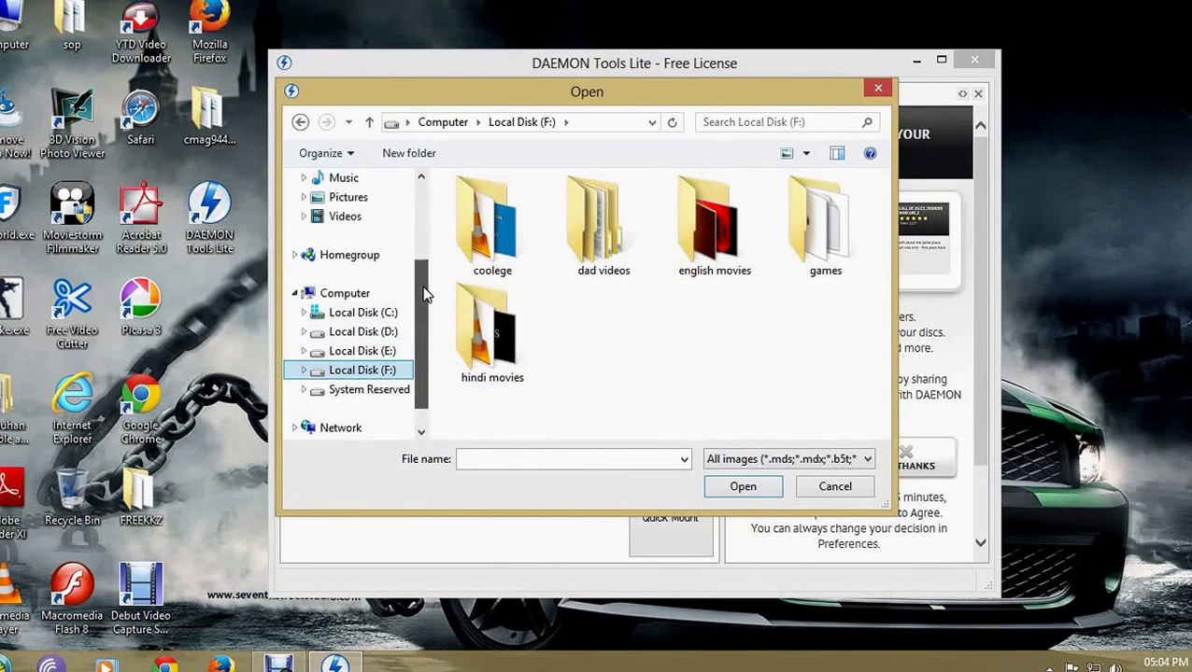
{"action": "left_click", "coordinate": [355, 177]}
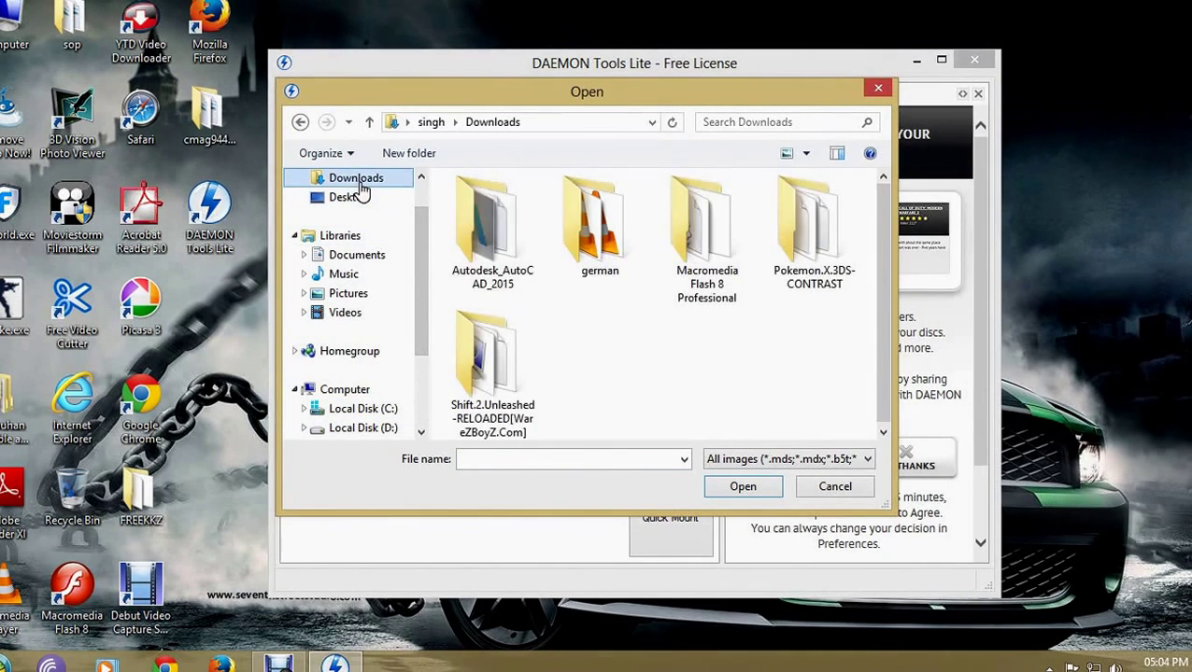
{"action": "double_click", "coordinate": [815, 252]}
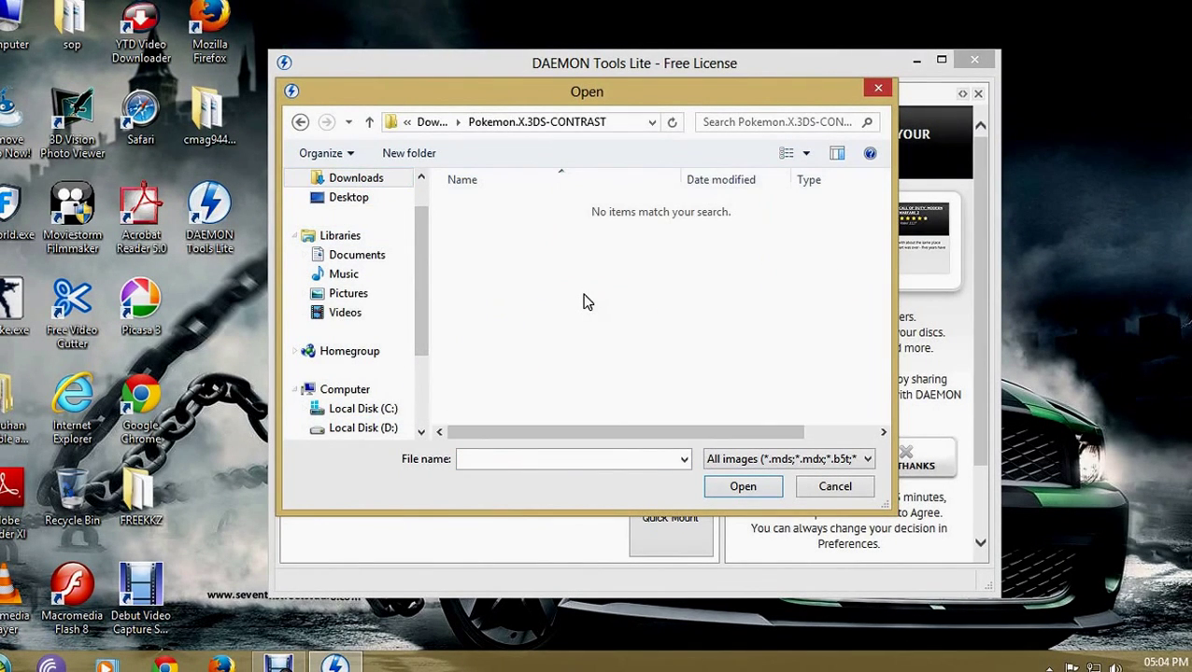
{"action": "left_click", "coordinate": [839, 459]}
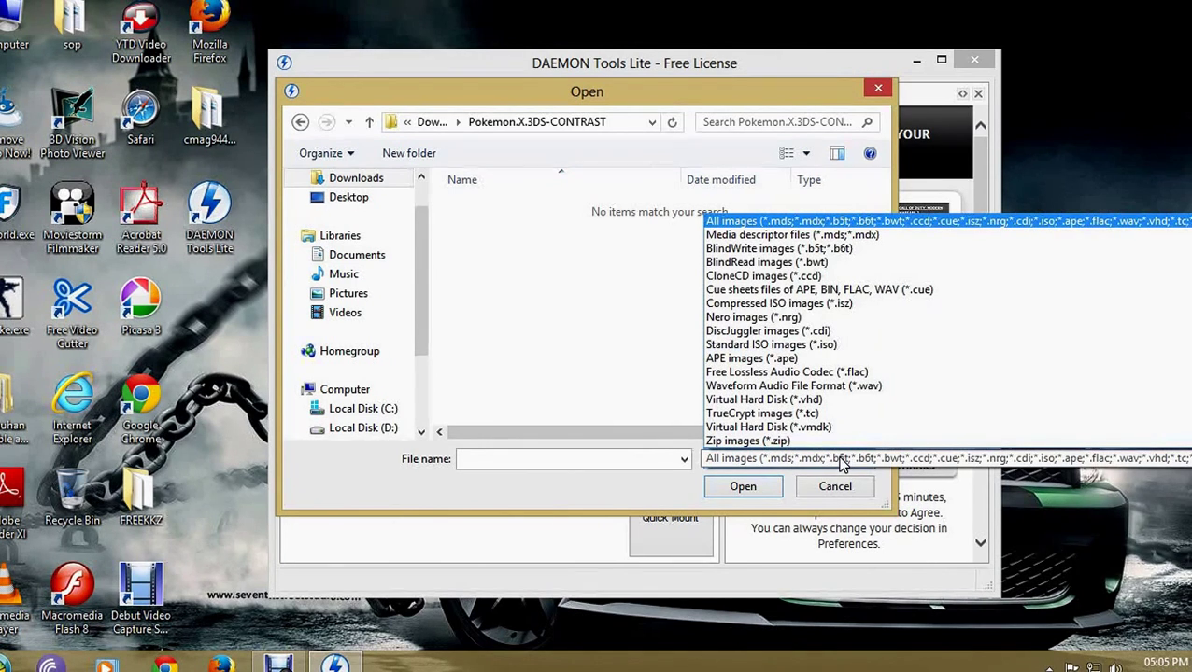
{"action": "left_click", "coordinate": [841, 464]}
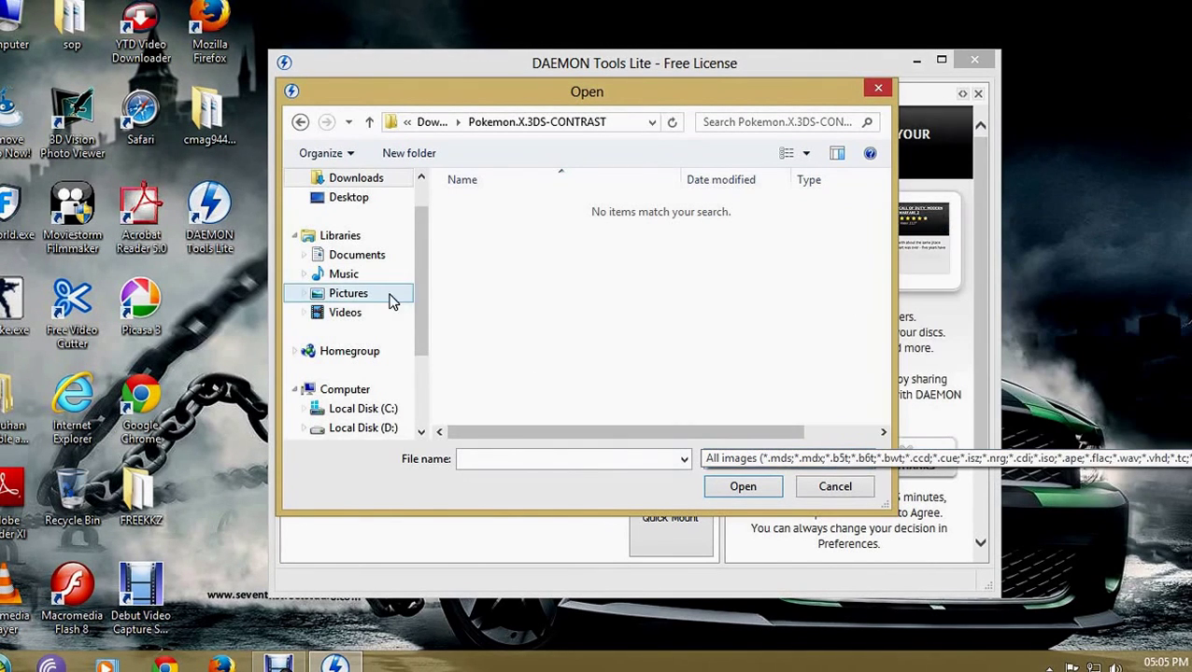
{"action": "left_click_drag", "start_coordinate": [418, 290], "coordinate": [417, 369]}
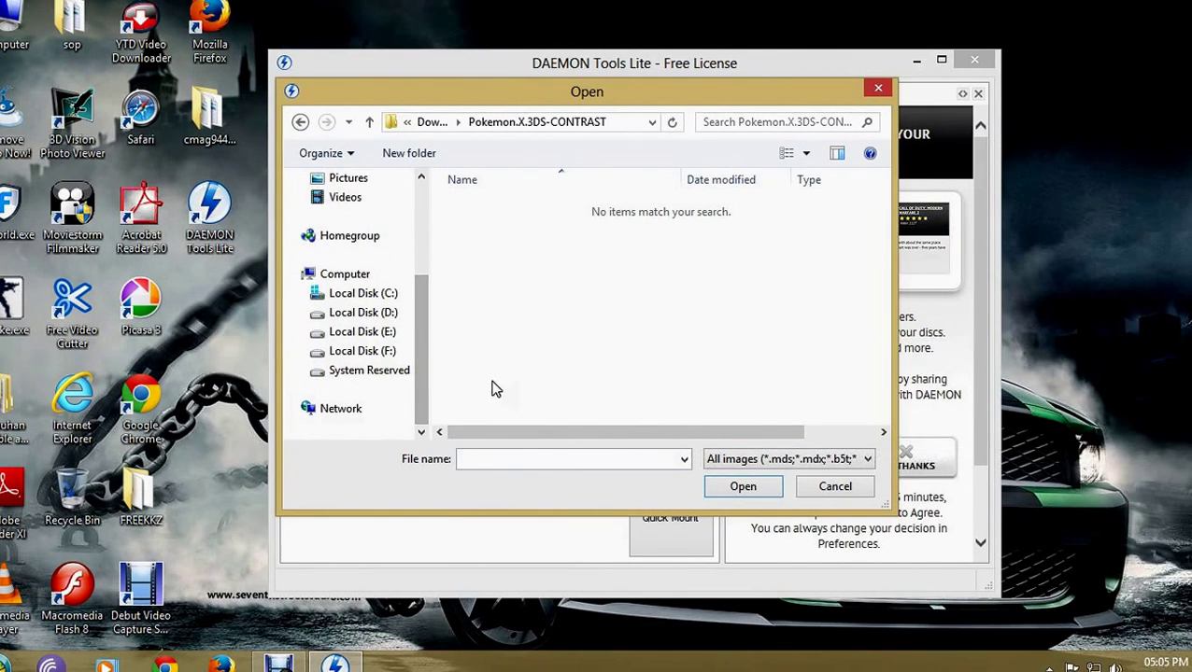
Go to E:\suraj\3ds max and add the Autodesk 3ds Max 2010 ISO to the catalog
{"action": "left_click", "coordinate": [373, 332]}
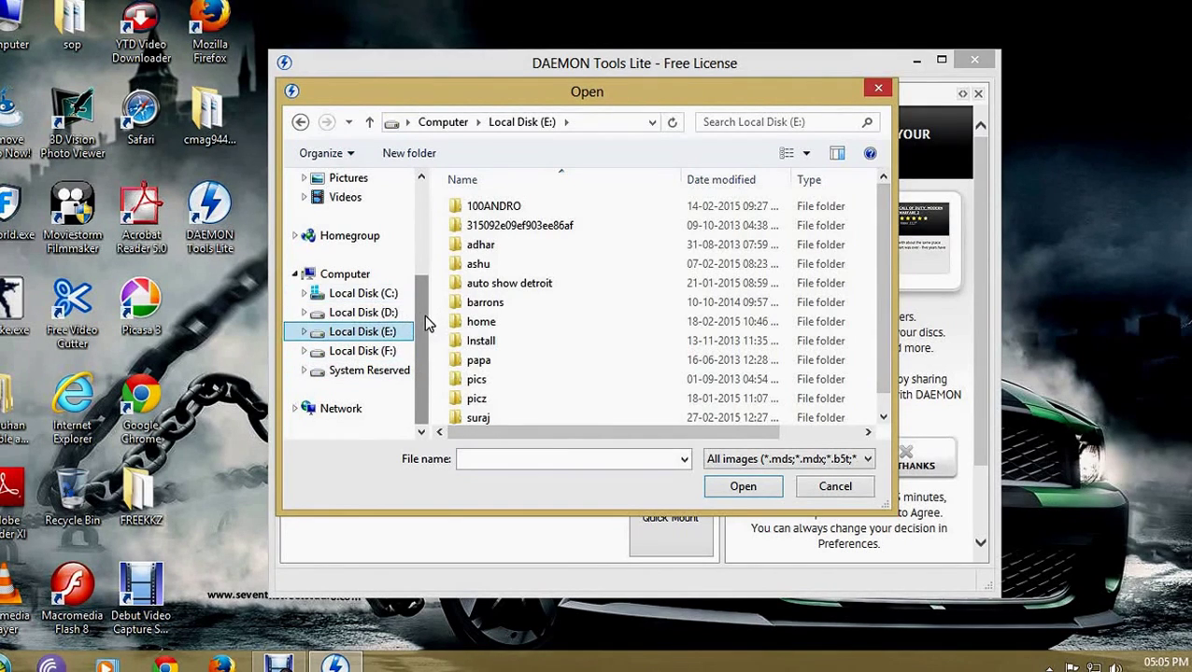
{"action": "left_click", "coordinate": [392, 350]}
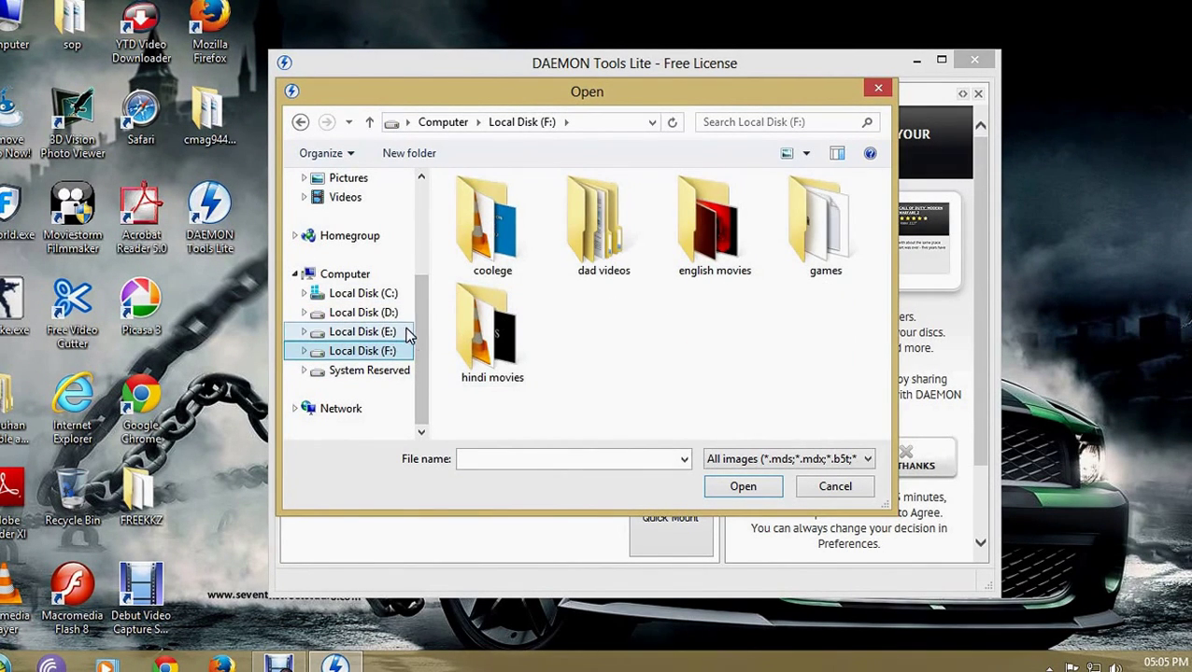
{"action": "left_click", "coordinate": [364, 331]}
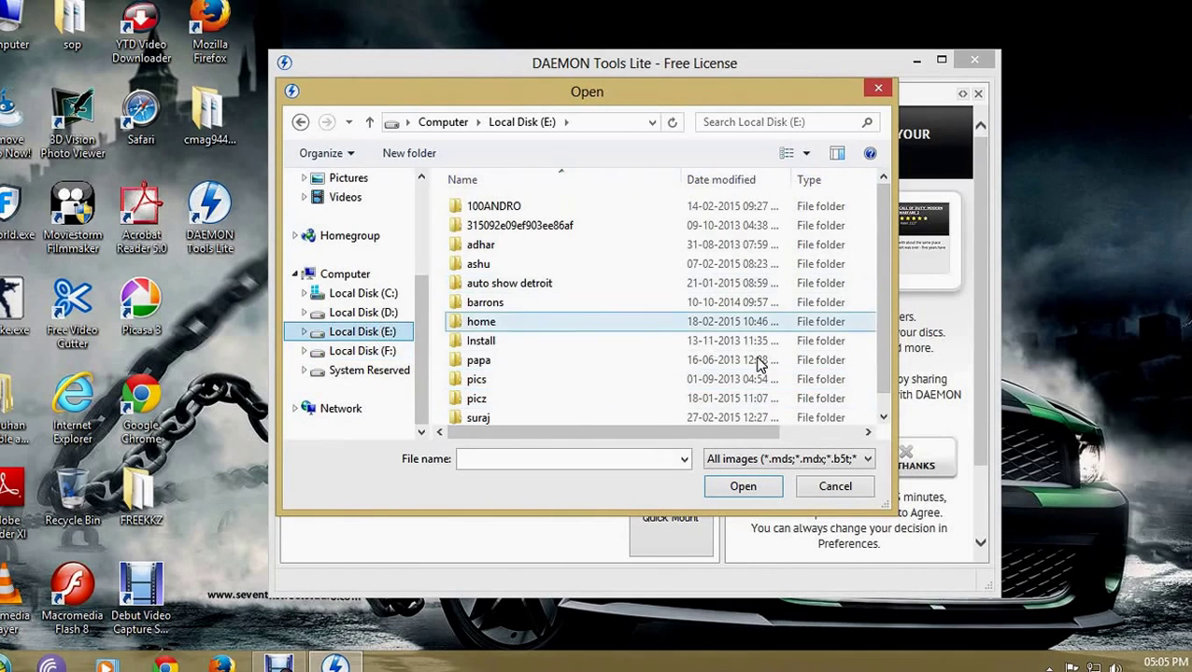
{"action": "double_click", "coordinate": [575, 415]}
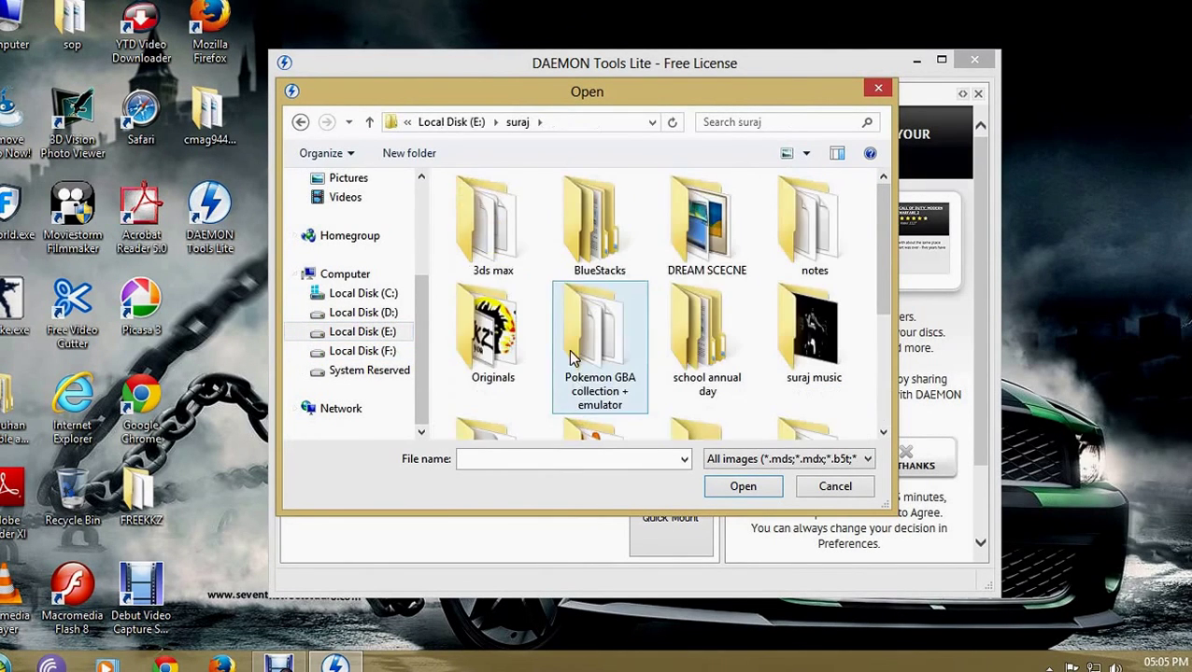
{"action": "double_click", "coordinate": [487, 219]}
{"action": "left_click", "coordinate": [512, 207]}
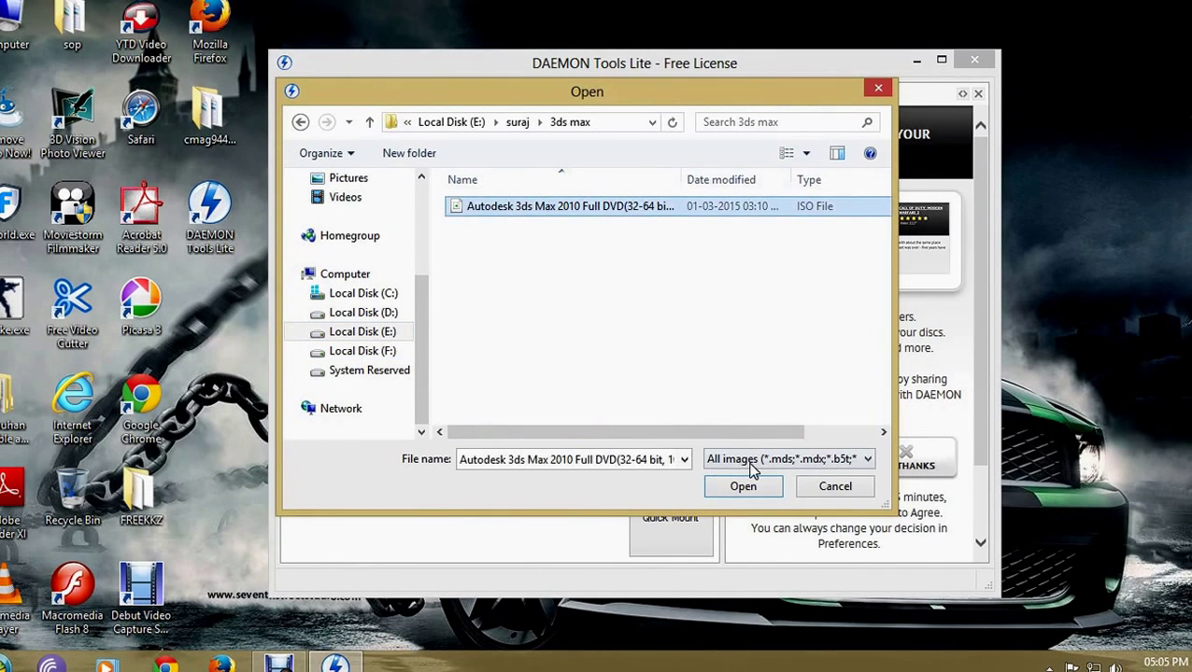
{"action": "left_click", "coordinate": [744, 488]}
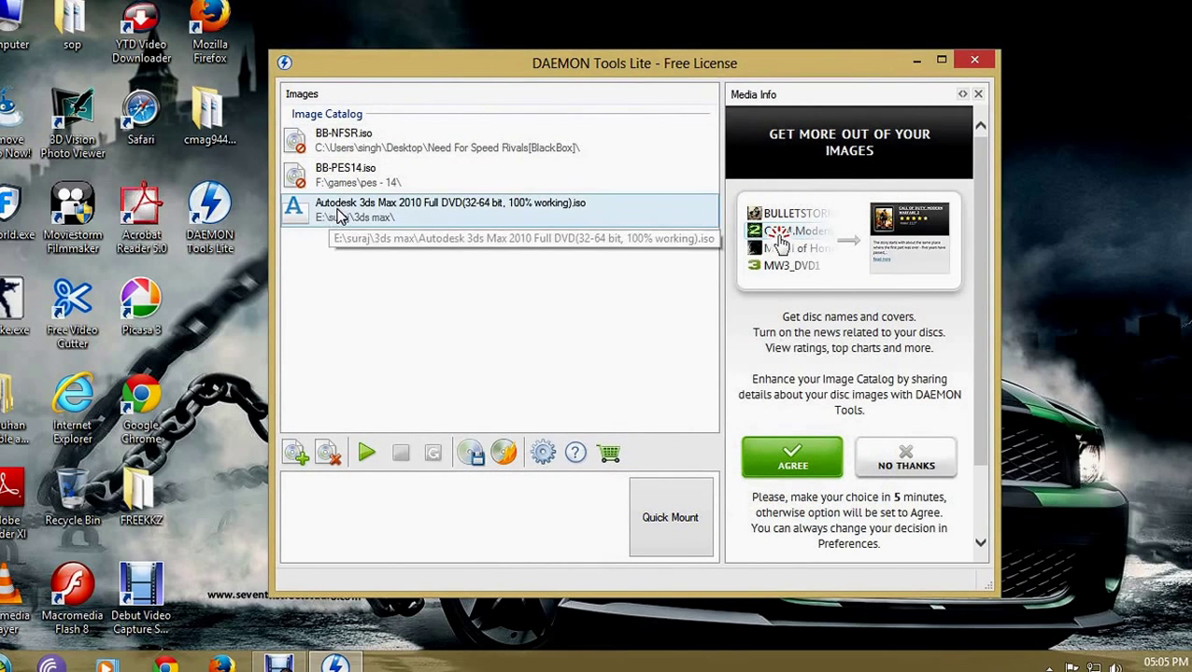
Mount the Autodesk 3ds Max 2010 ISO as drive H: and minimize the autorun installer
{"action": "left_click", "coordinate": [475, 215]}
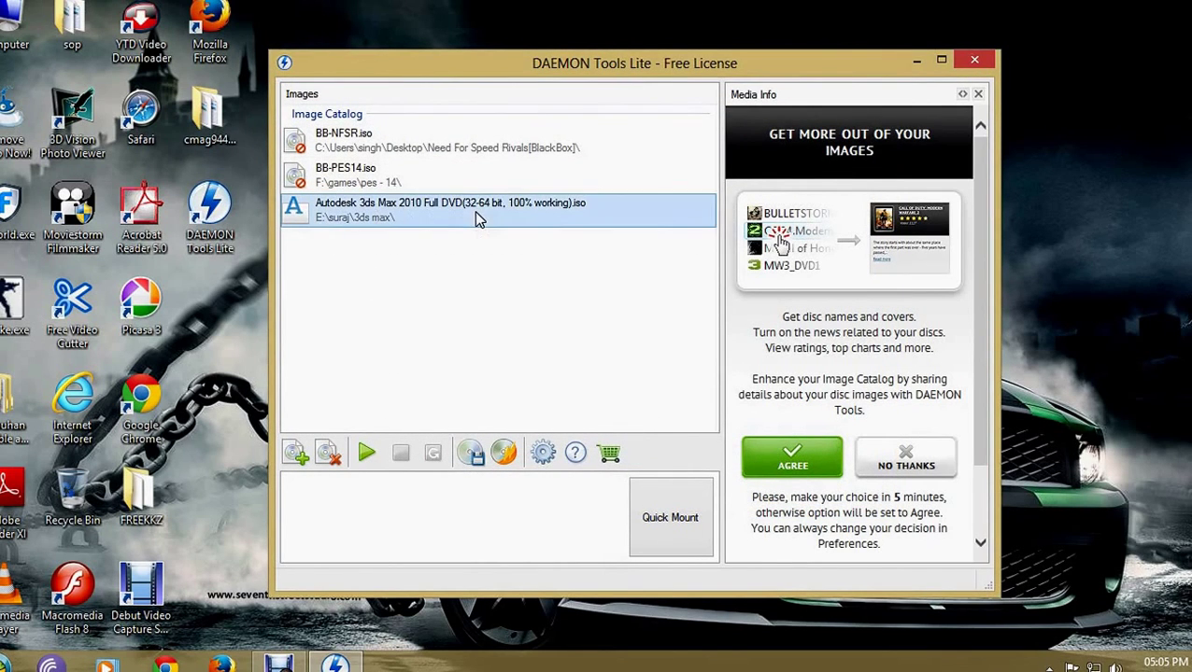
{"action": "left_click", "coordinate": [367, 453]}
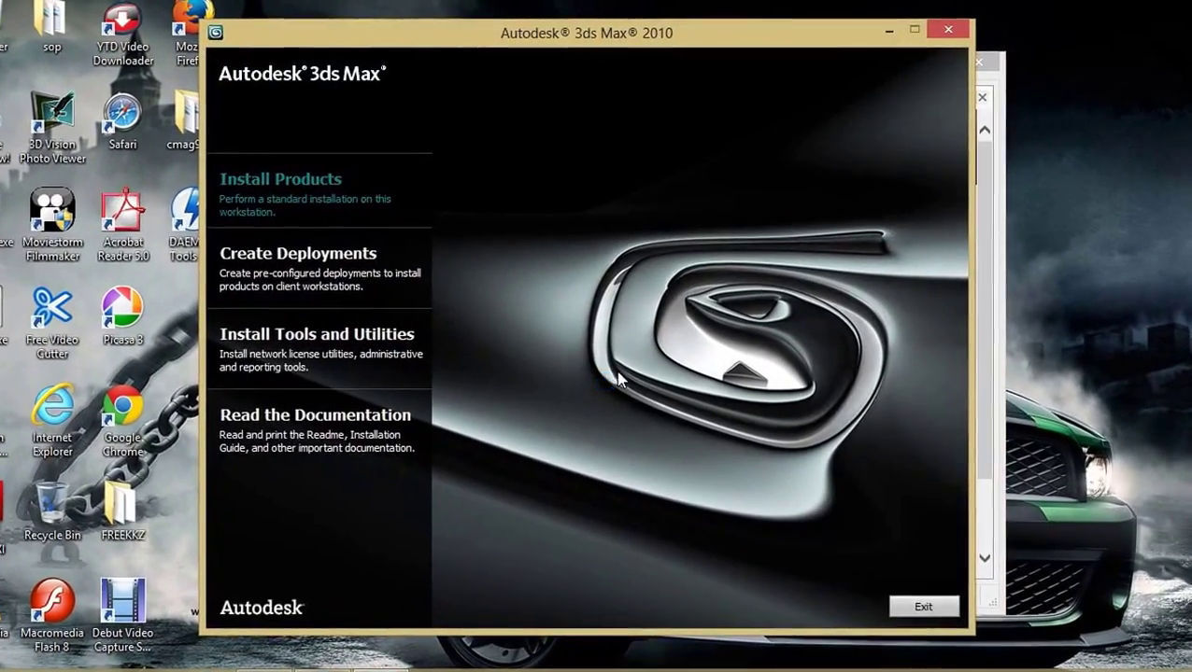
{"action": "left_click", "coordinate": [911, 25]}
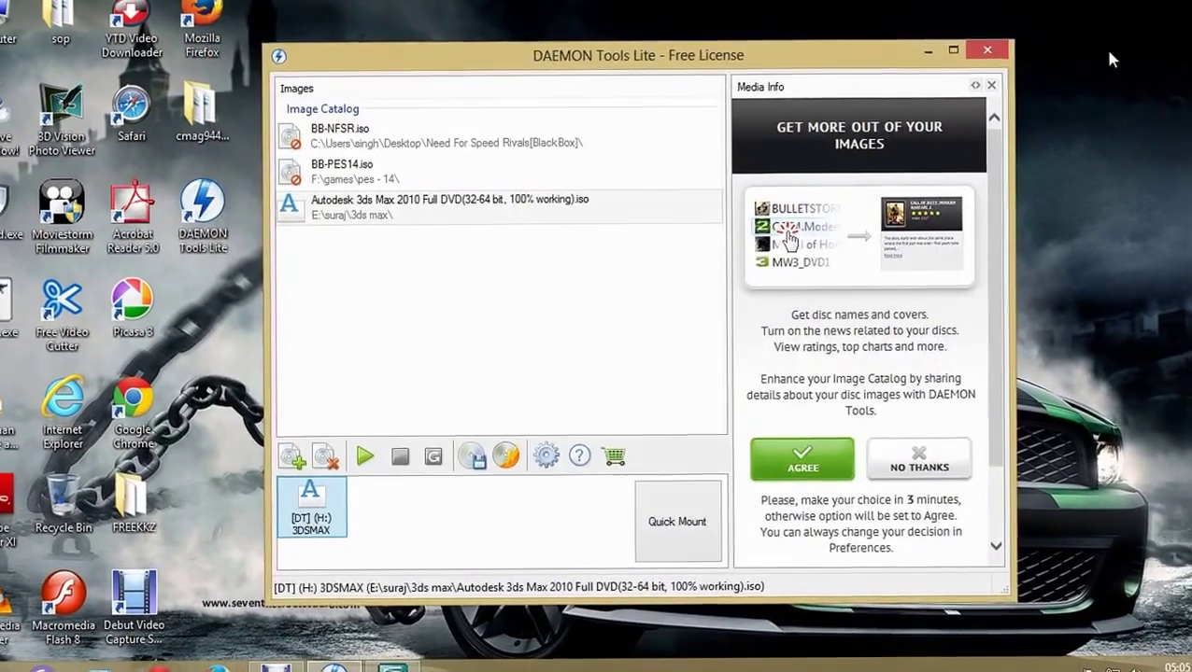